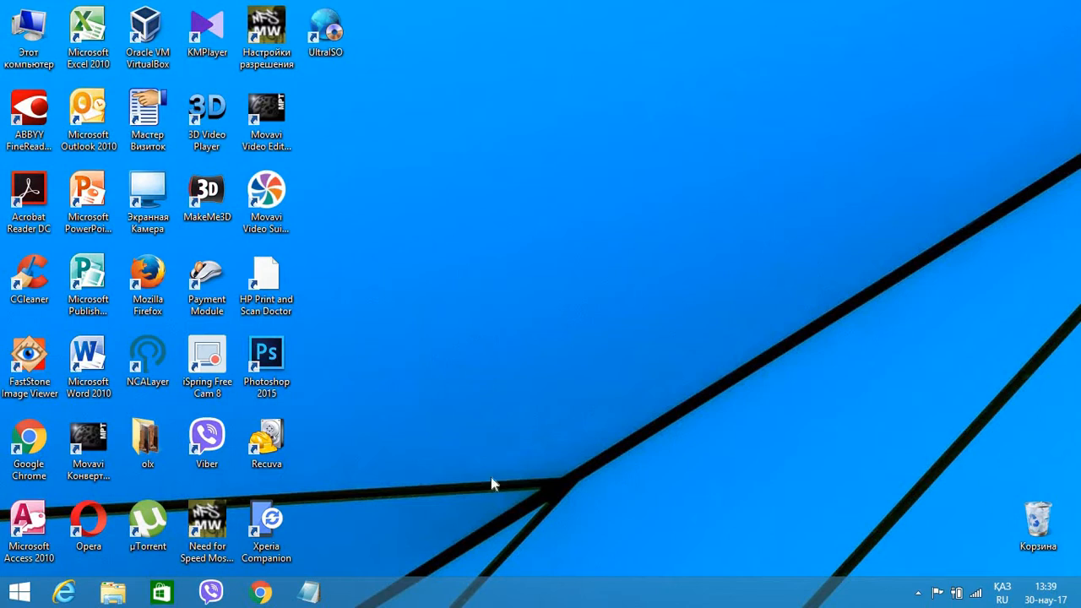
- Open Recuva from the desktop and go past the wizard's welcome page to the file type selection
{"action": "right_click", "coordinate": [284, 439]}
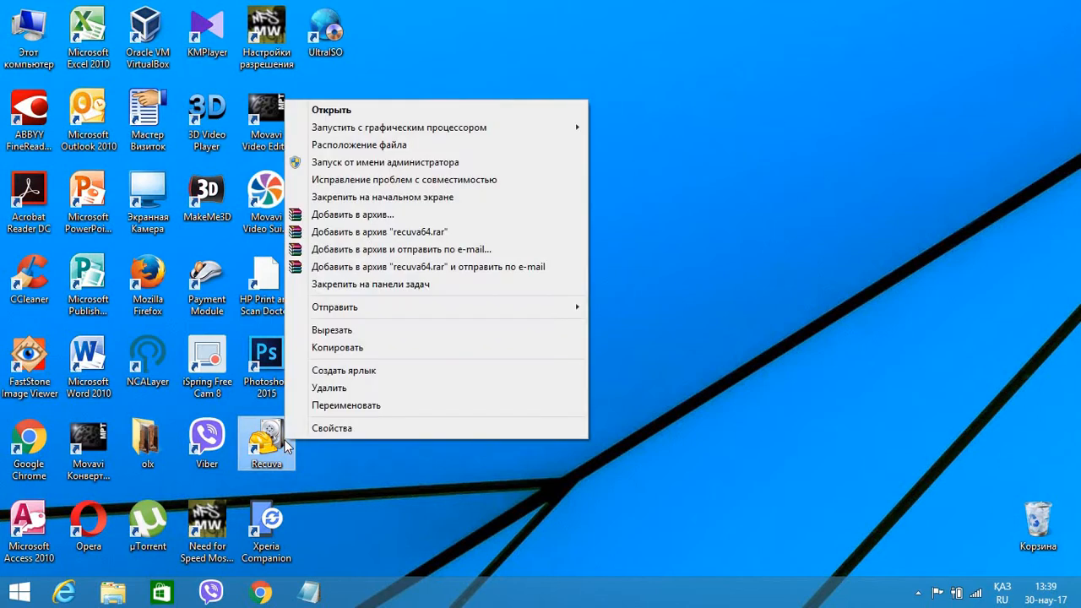
{"action": "left_click", "coordinate": [452, 114]}
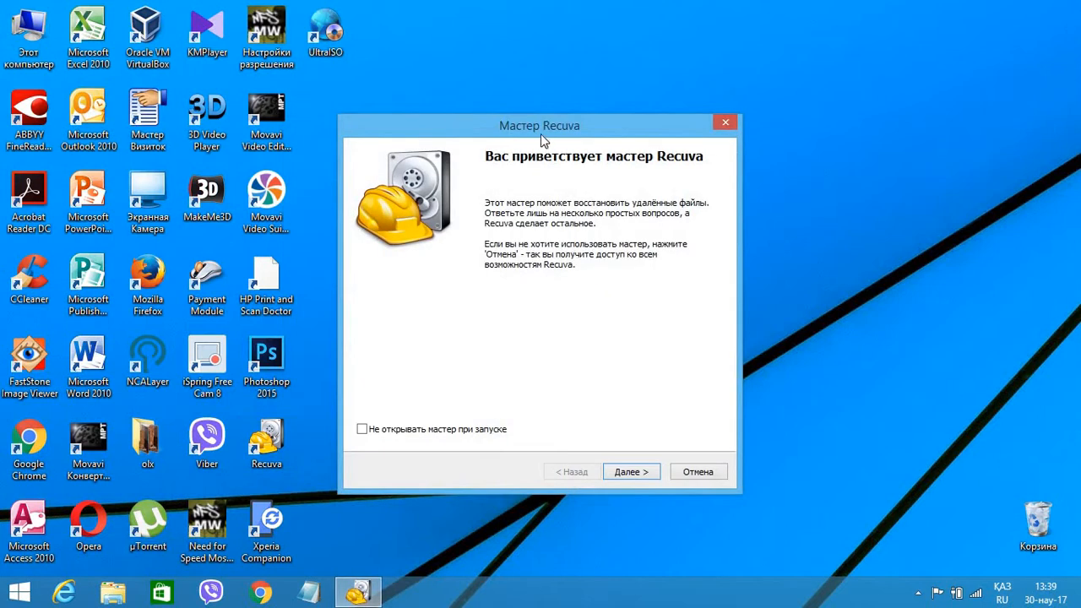
{"action": "left_click_drag", "start_coordinate": [541, 134], "coordinate": [400, 113]}
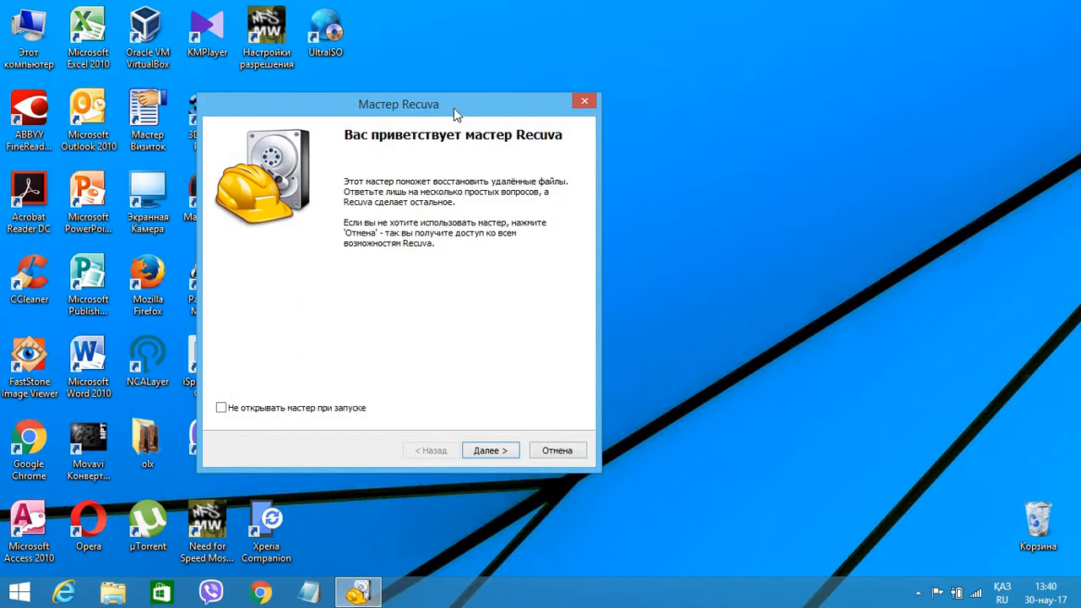
{"action": "mouse_move", "coordinate": [453, 112]}
{"action": "left_mouse_down"}
{"action": "mouse_move", "coordinate": [500, 103]}
{"action": "mouse_move", "coordinate": [434, 110]}
{"action": "left_mouse_up"}
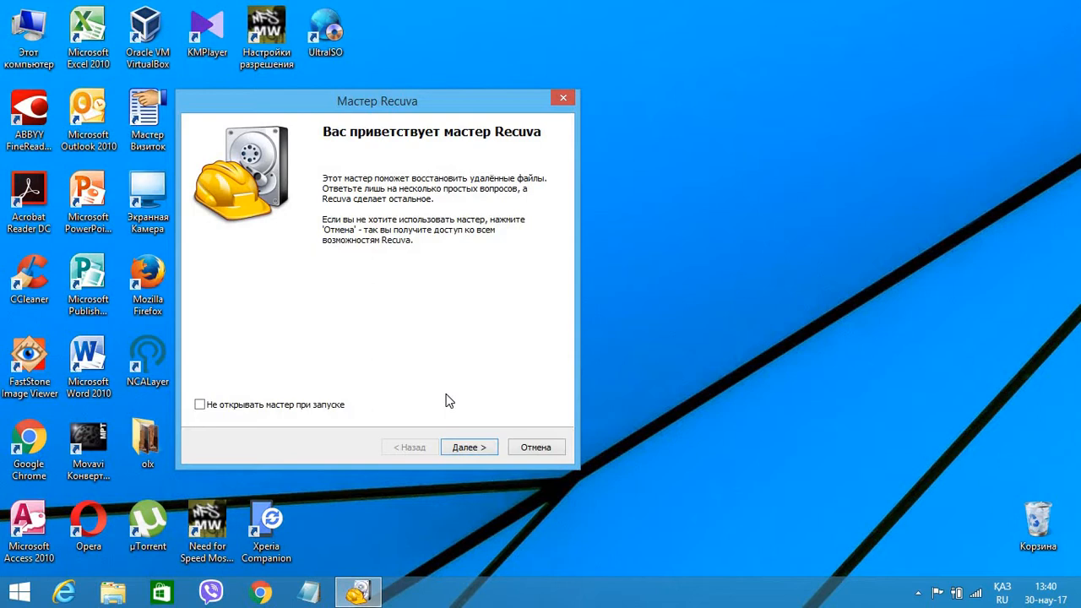
{"action": "left_click", "coordinate": [475, 453]}
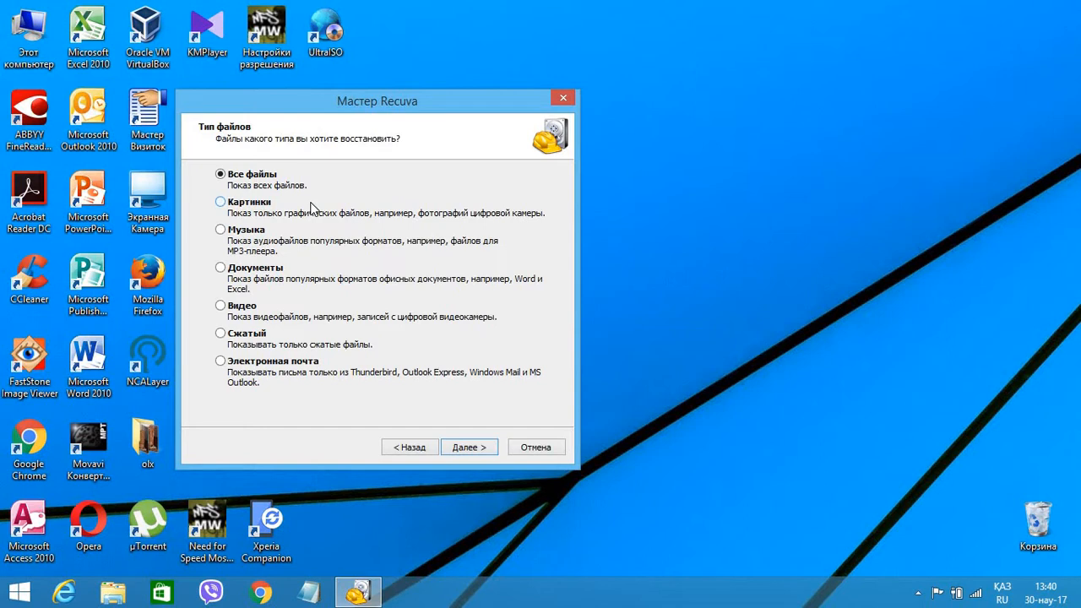
- Choose to recover all file types (Все файлы) and continue to the file location page
{"action": "left_click", "coordinate": [221, 203]}
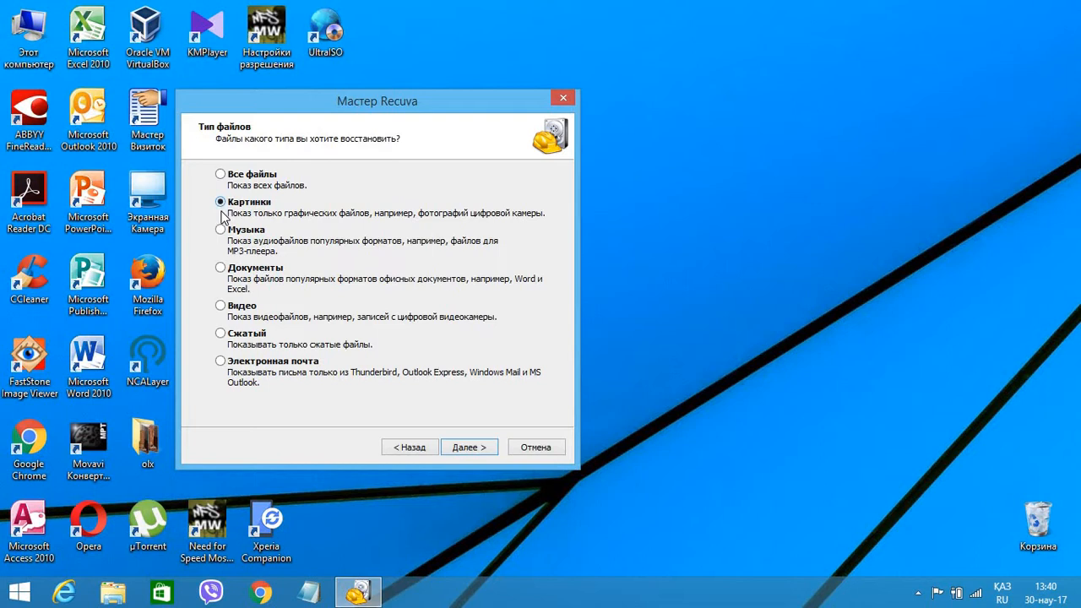
{"action": "left_click", "coordinate": [220, 230]}
{"action": "left_click", "coordinate": [221, 267]}
{"action": "left_click", "coordinate": [221, 306]}
{"action": "left_click", "coordinate": [220, 362]}
{"action": "left_click", "coordinate": [221, 175]}
{"action": "left_click", "coordinate": [473, 448]}
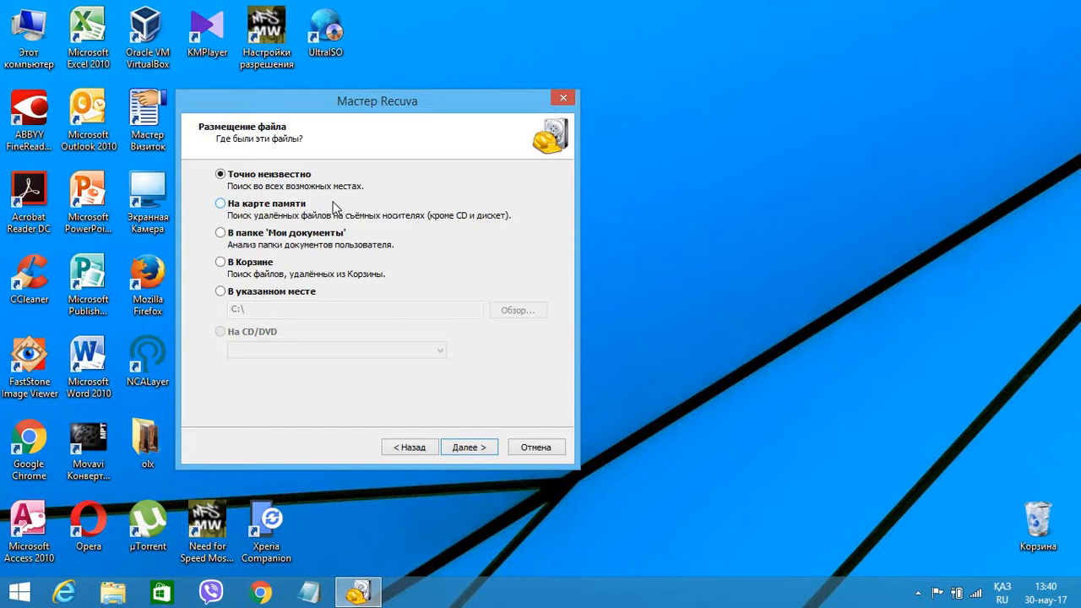
- Set the search location to a specified place (В указанном месте) and choose the KARTA (G:) drive
{"action": "left_click", "coordinate": [221, 262]}
{"action": "left_click", "coordinate": [220, 292]}
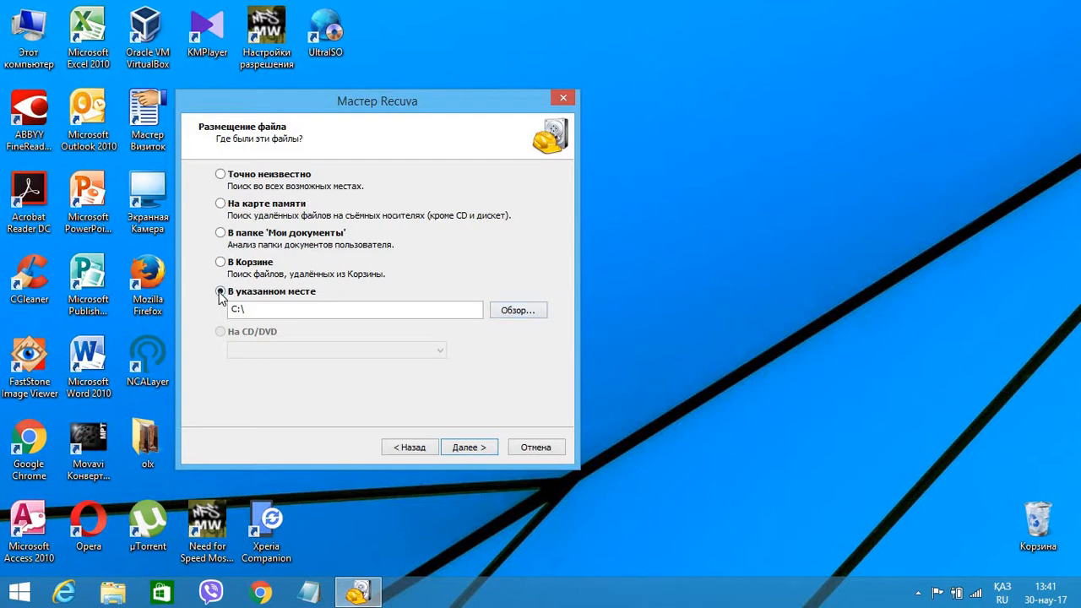
{"action": "left_click", "coordinate": [518, 311]}
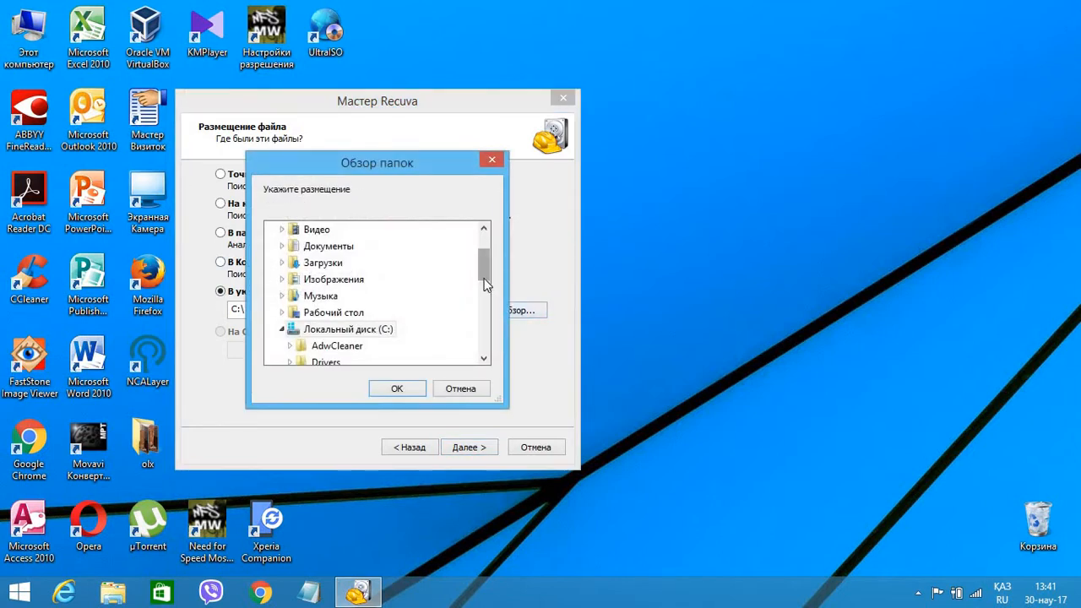
{"action": "left_click_drag", "start_coordinate": [483, 267], "coordinate": [483, 336]}
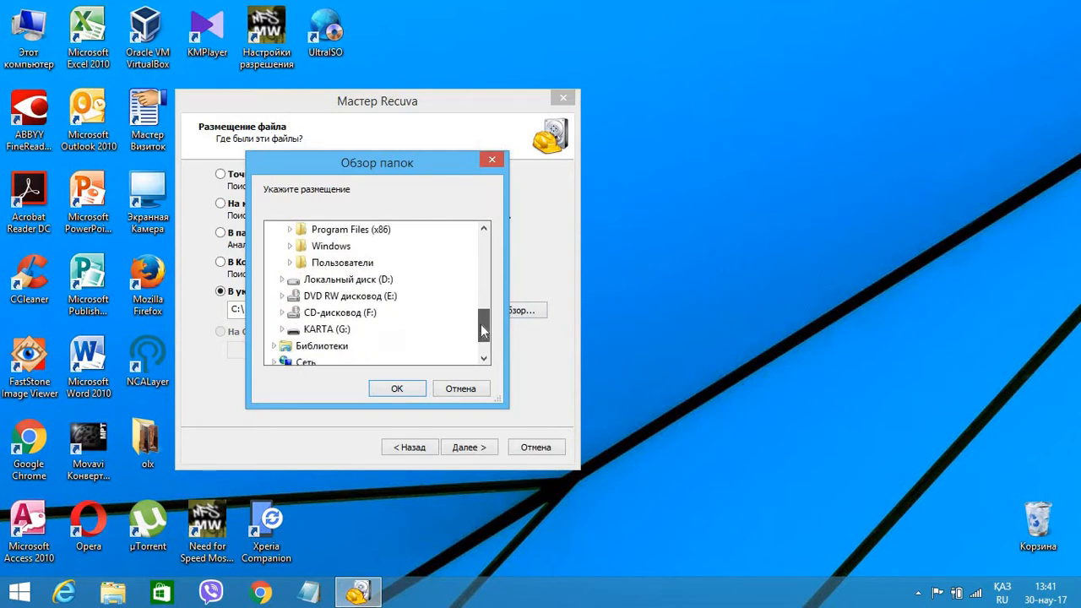
{"action": "left_click", "coordinate": [344, 329]}
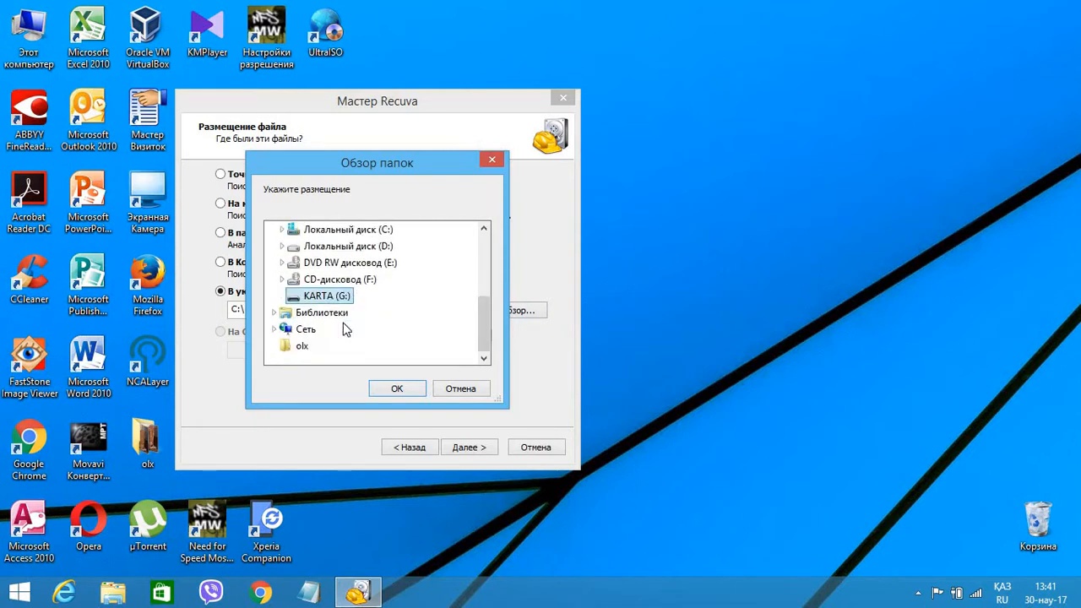
{"action": "left_click", "coordinate": [409, 390]}
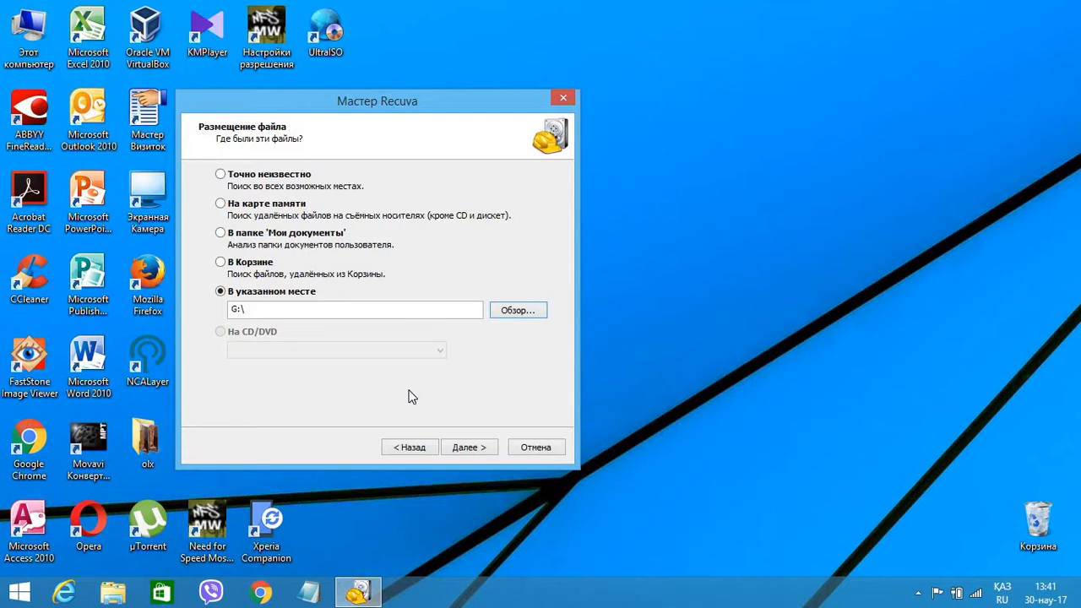
- Enable deep analysis (Включить углублённый анализ) on the wizard's final page and start the search for deleted files
{"action": "left_click", "coordinate": [471, 447]}
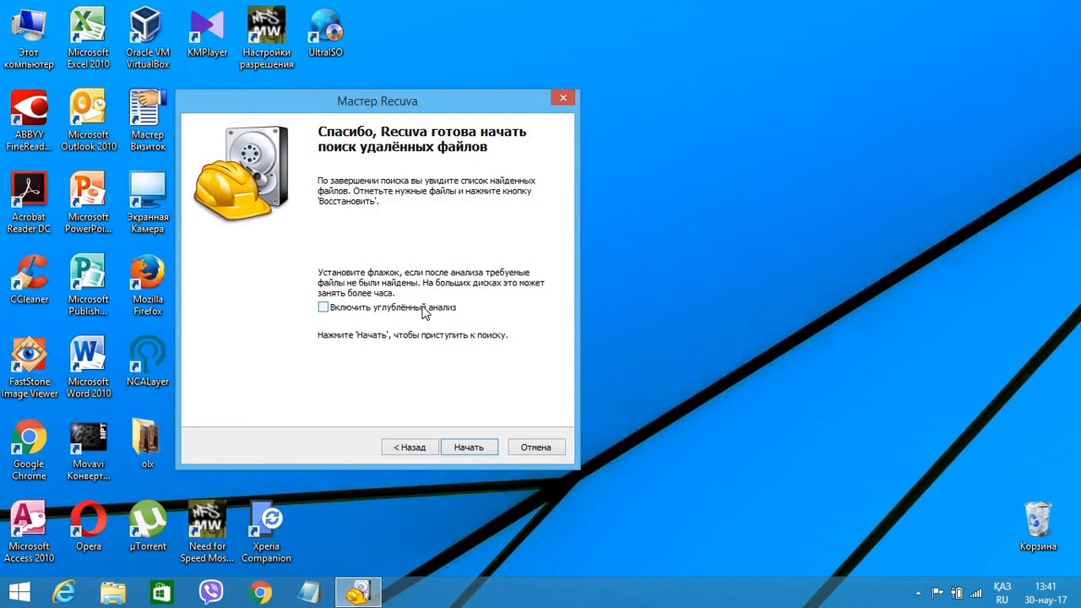
{"action": "left_click", "coordinate": [322, 309]}
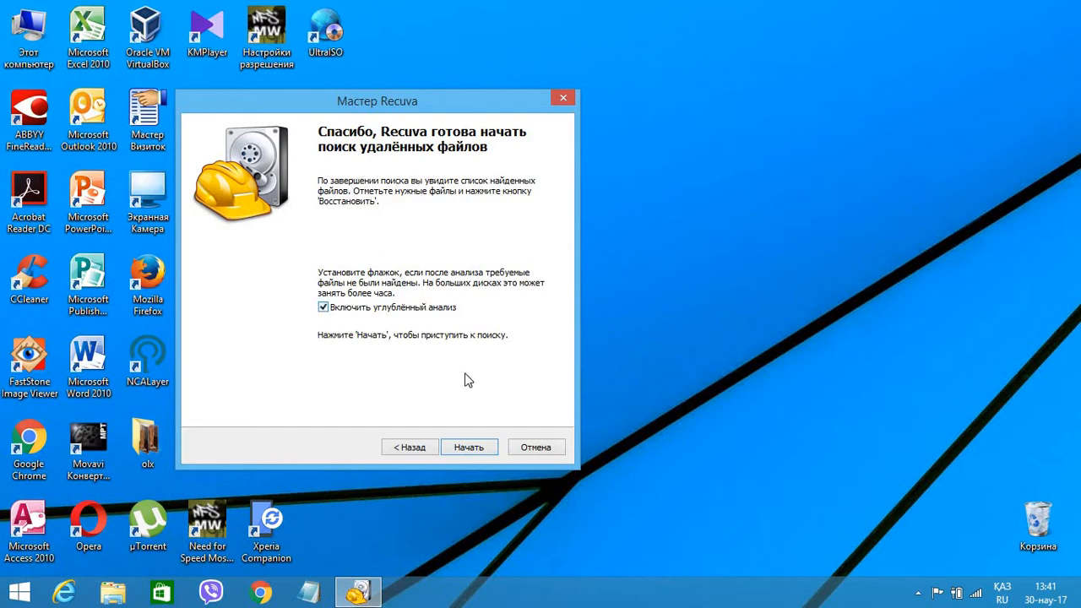
{"action": "left_click", "coordinate": [467, 446]}
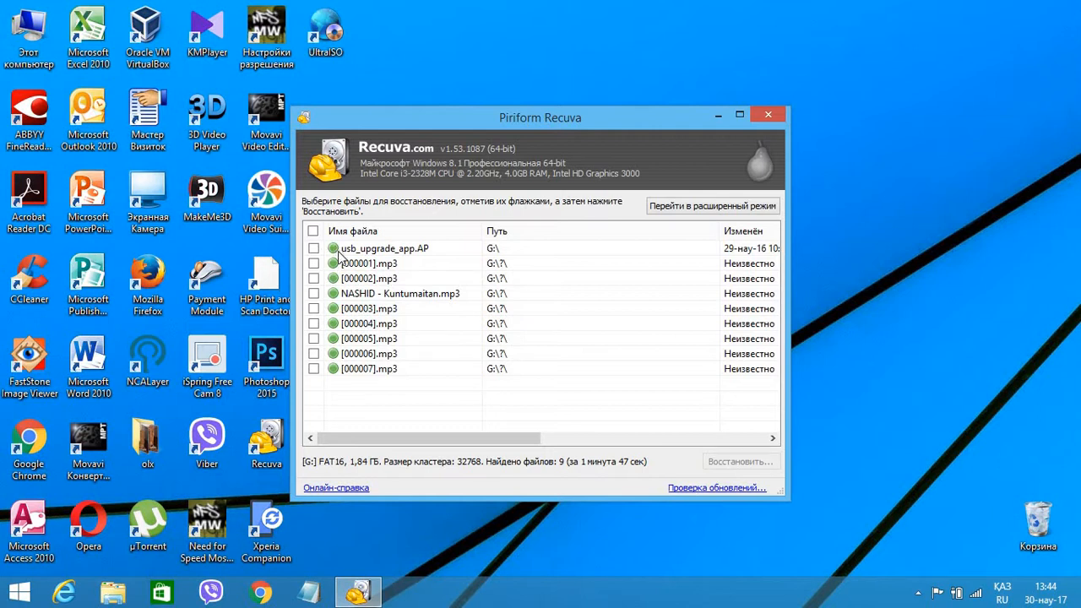
- Mark usb_upgrade_app.AP, NASHID - Kuntumaitan.mp3 and the mp3 files [000001], [000002], [000004], [000006] and [000007] for recovery
{"action": "left_click", "coordinate": [361, 354]}
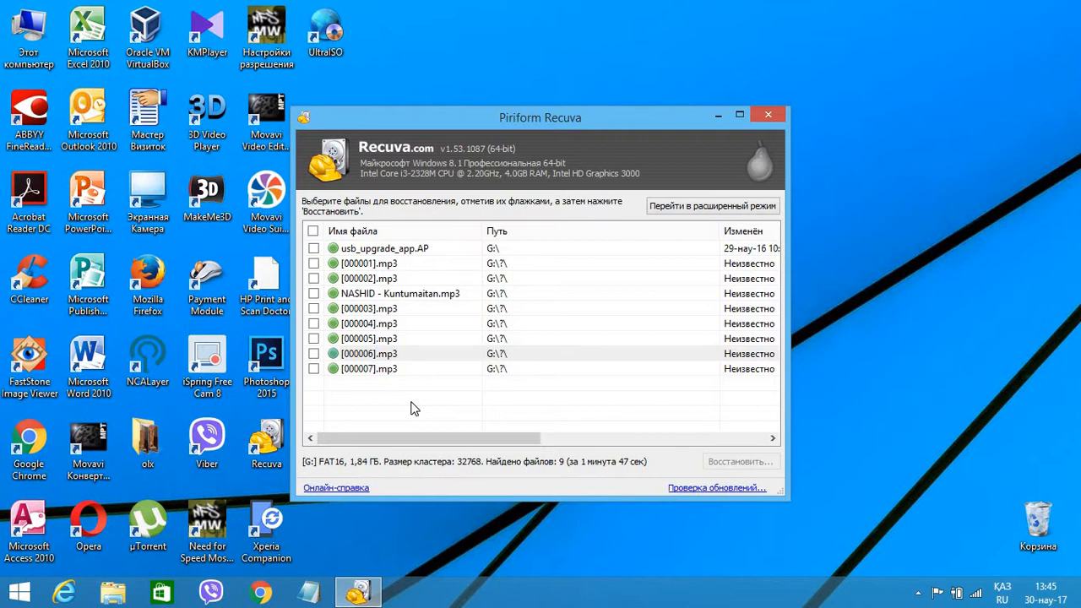
{"action": "left_click", "coordinate": [314, 249]}
{"action": "left_click", "coordinate": [313, 263]}
{"action": "left_click", "coordinate": [313, 278]}
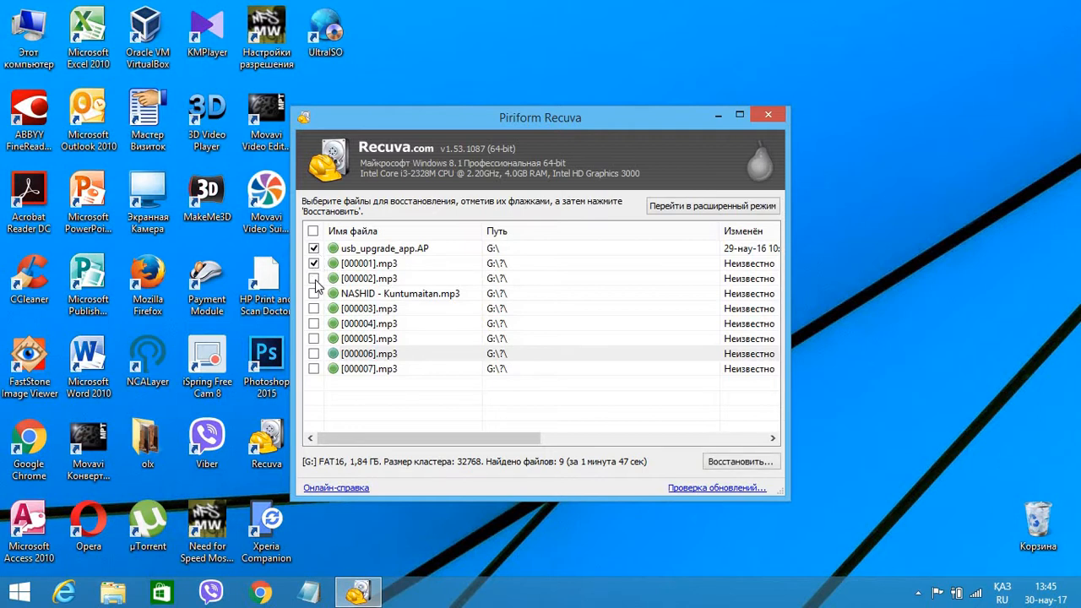
{"action": "left_click", "coordinate": [313, 294]}
{"action": "left_click", "coordinate": [315, 309]}
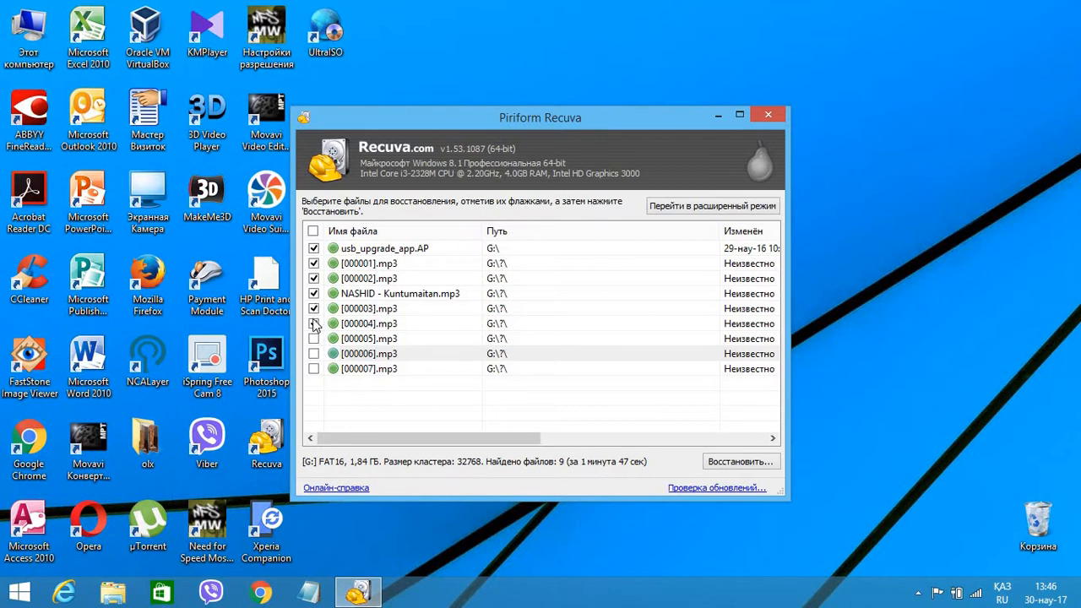
{"action": "left_click", "coordinate": [314, 369]}
- Switch to advanced mode and preview the file NASHID - Kuntumaitan.mp3
{"action": "left_click", "coordinate": [720, 207]}
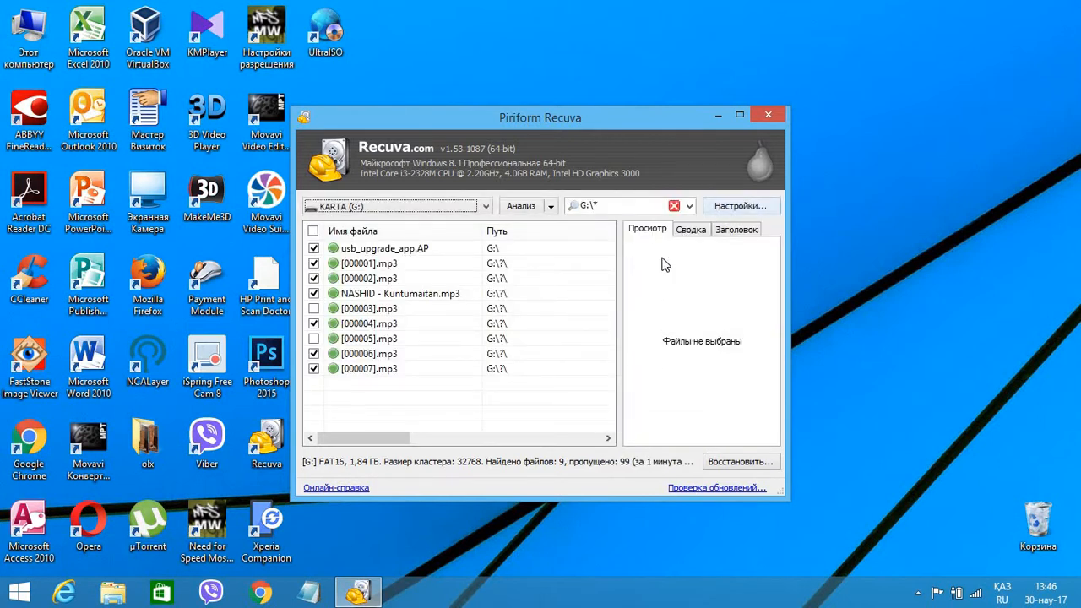
{"action": "left_click", "coordinate": [389, 296]}
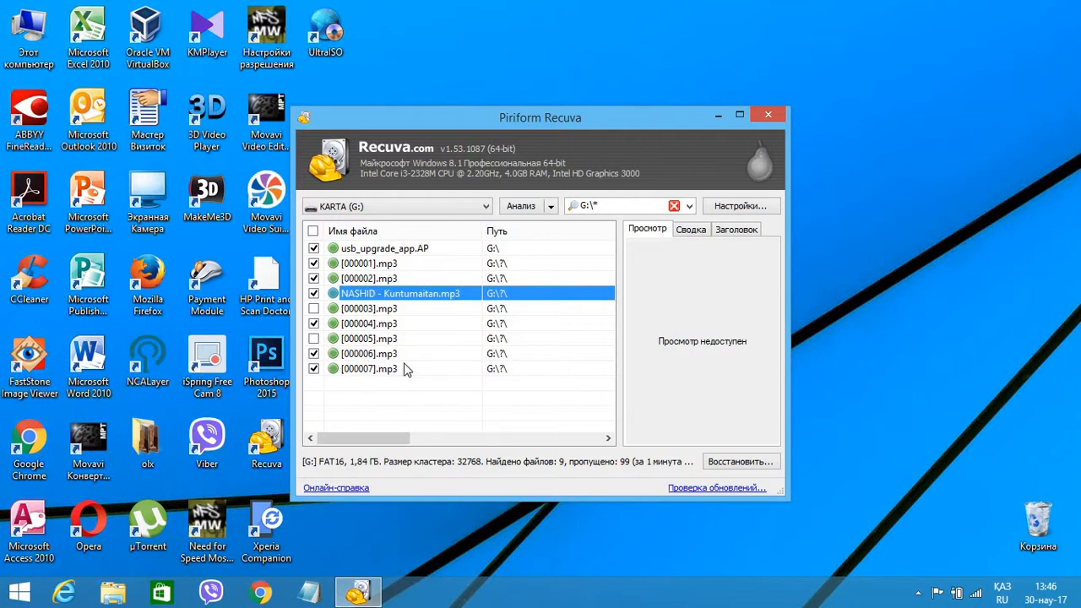
- Recover the marked files into the Файл folder on local disk D: and close Recuva
{"action": "left_click", "coordinate": [758, 463]}
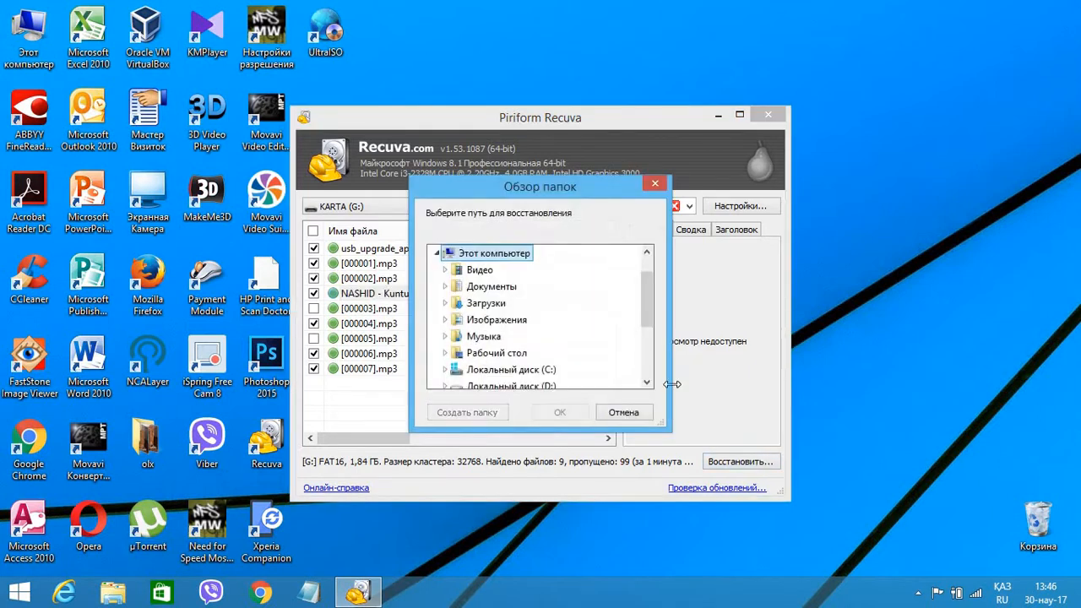
{"action": "left_click_drag", "start_coordinate": [649, 304], "coordinate": [650, 346]}
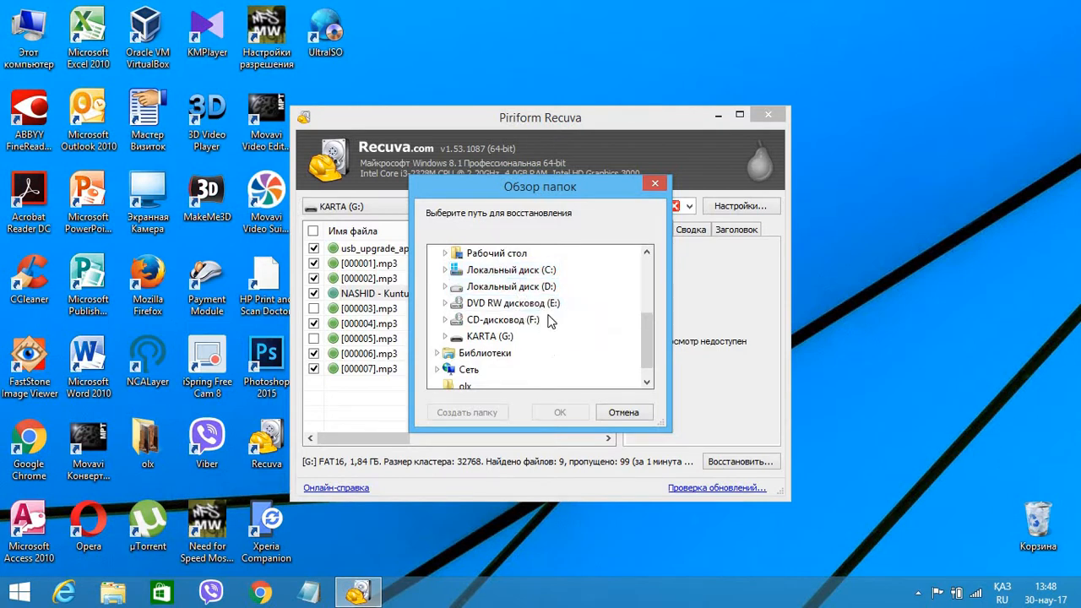
{"action": "double_click", "coordinate": [522, 287]}
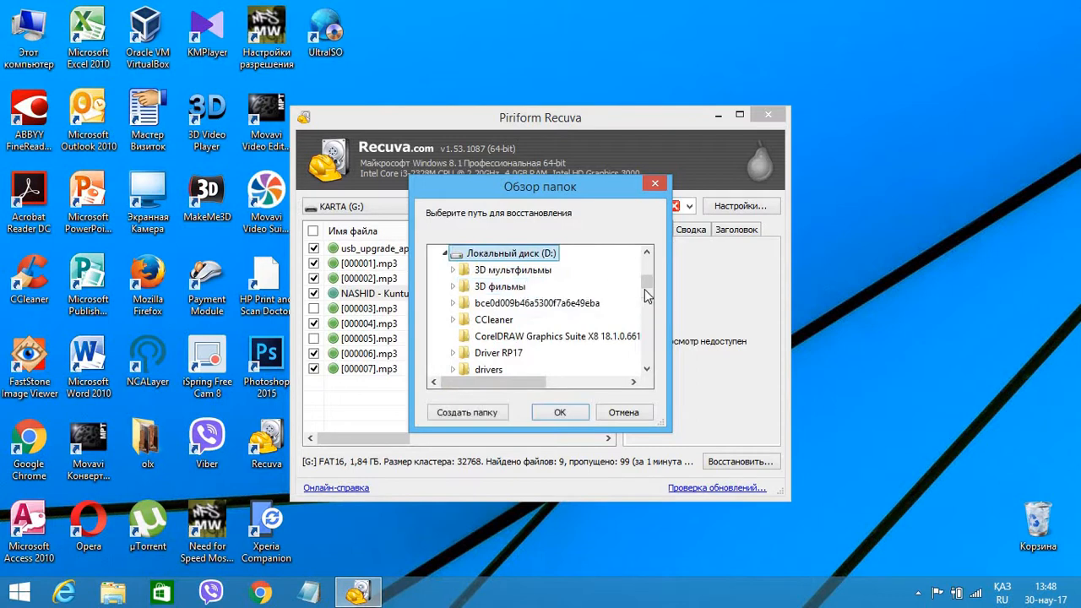
{"action": "left_click_drag", "start_coordinate": [646, 285], "coordinate": [649, 343]}
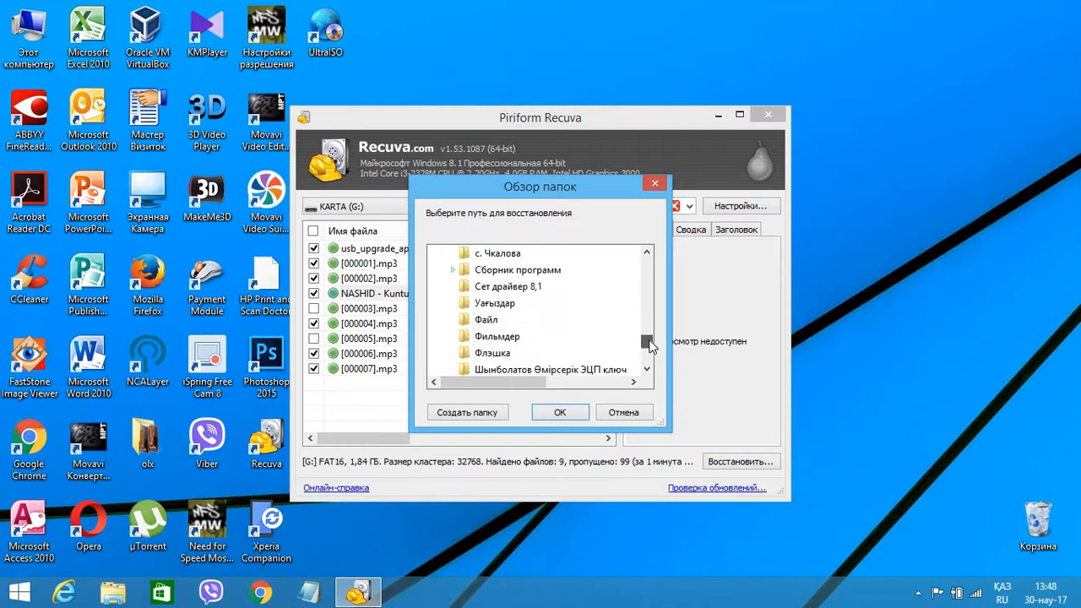
{"action": "left_click", "coordinate": [486, 323]}
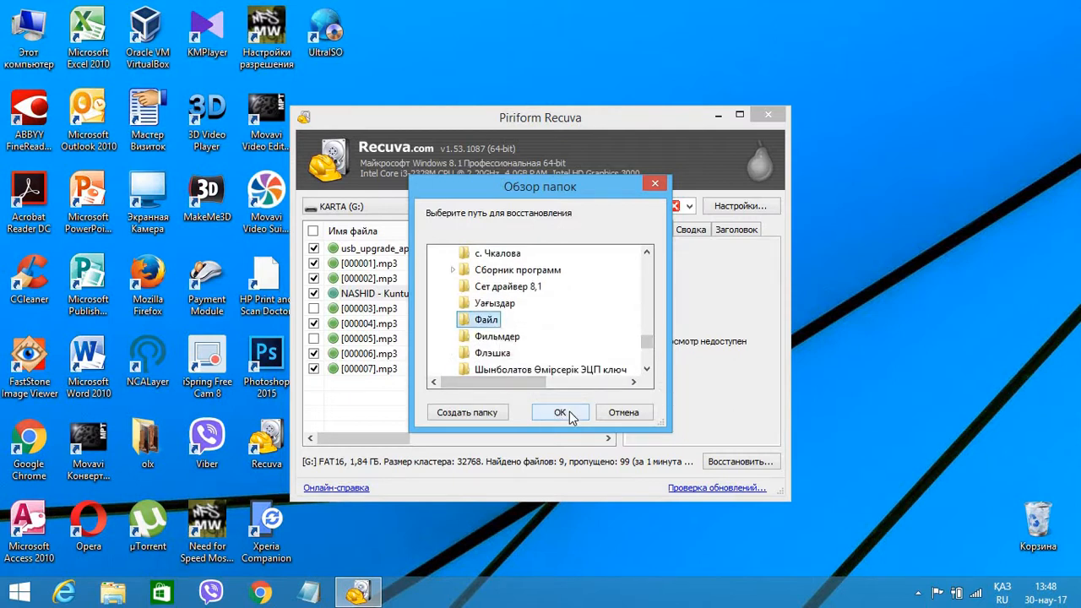
{"action": "left_click", "coordinate": [560, 412]}
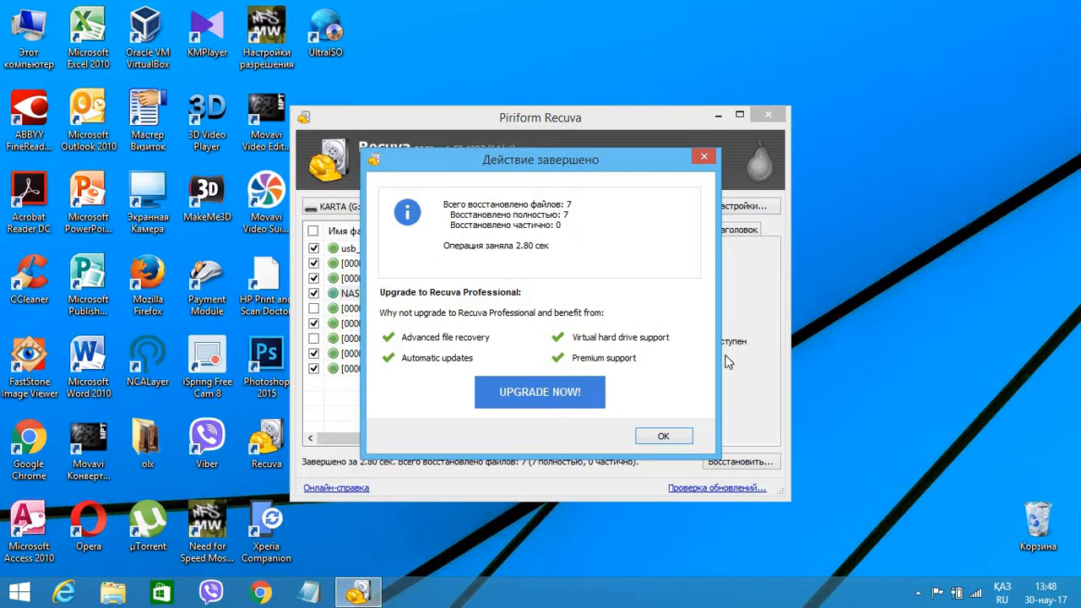
{"action": "left_click", "coordinate": [658, 435]}
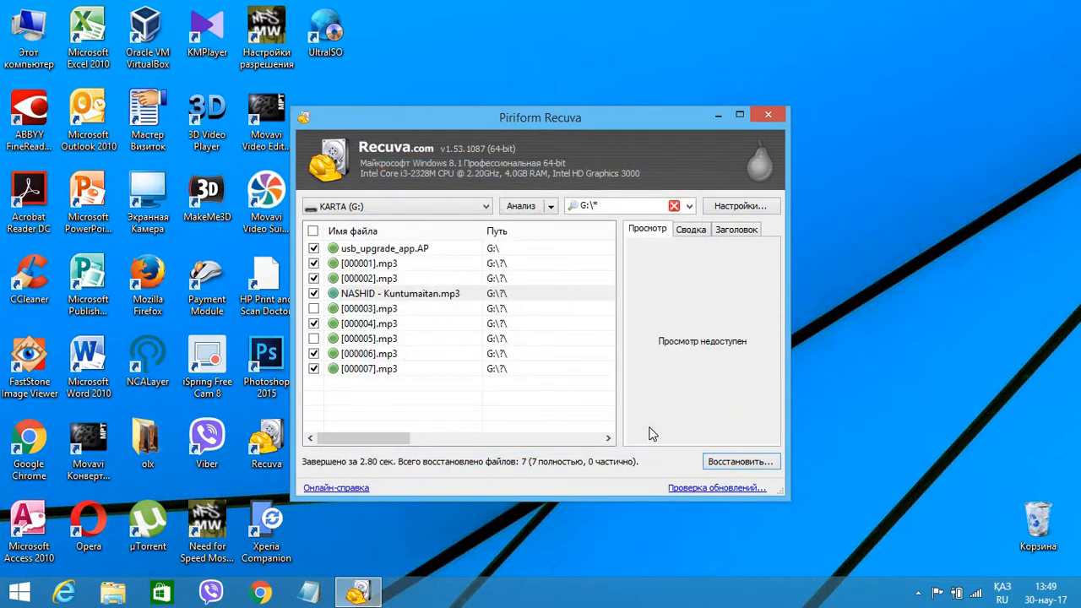
{"action": "left_click", "coordinate": [768, 114]}
- Check the recovered files in the Файл folder on local disk D: and close the folder window
{"action": "double_click", "coordinate": [28, 34]}
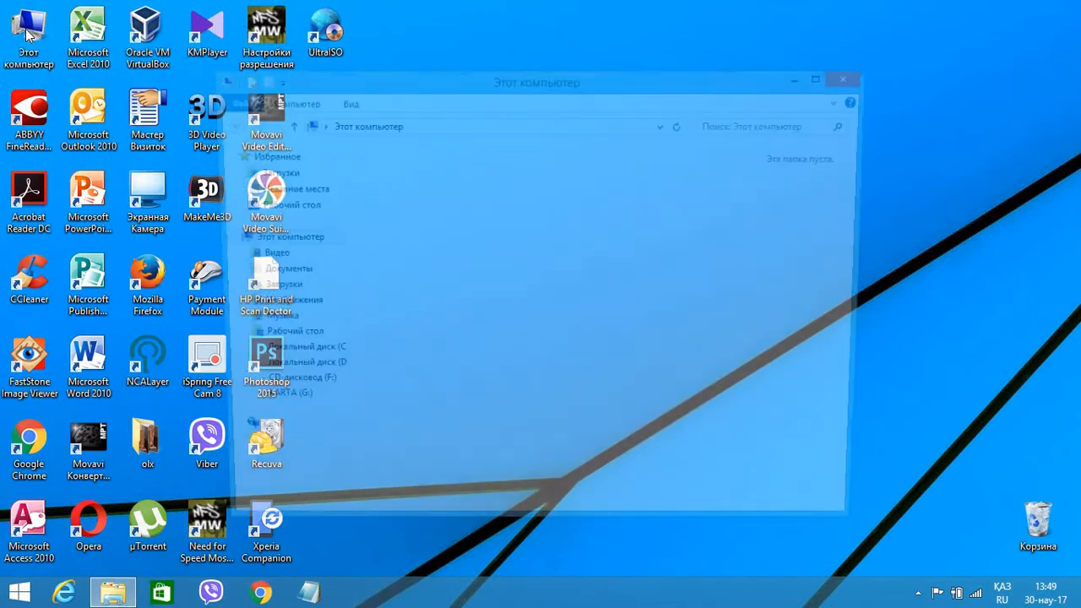
{"action": "left_click", "coordinate": [650, 344]}
{"action": "double_click", "coordinate": [650, 344]}
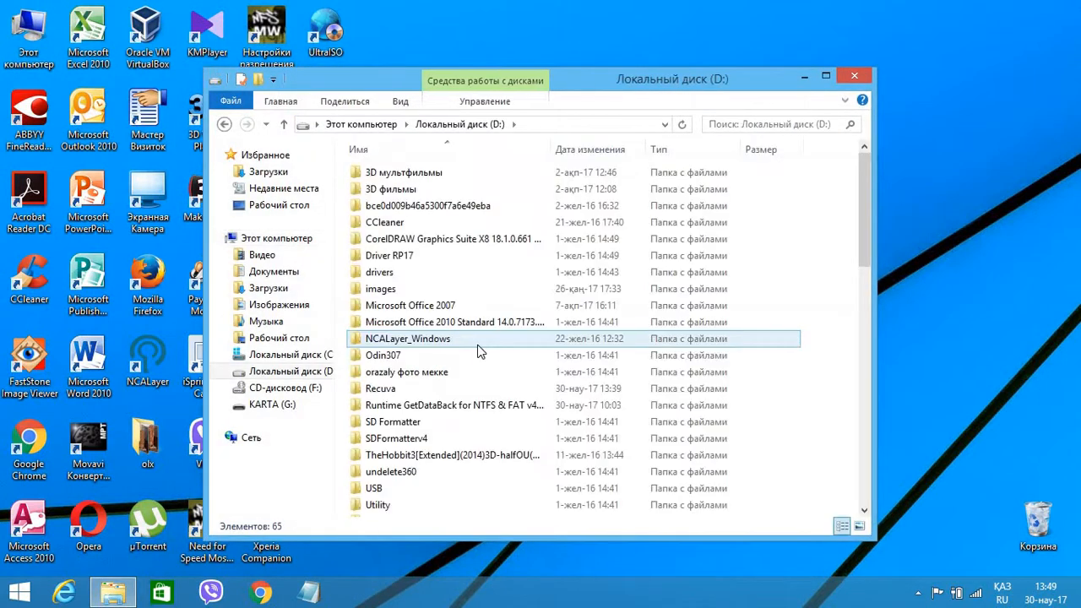
{"action": "left_click", "coordinate": [478, 413]}
{"action": "key", "text": "Down"}
{"action": "key", "text": "Down"}
{"action": "key", "text": "Down"}
{"action": "key", "text": "Down"}
{"action": "key", "text": "Down"}
{"action": "key", "text": "Down"}
{"action": "key", "text": "Down"}
{"action": "key", "text": "Down"}
{"action": "key", "text": "Down"}
{"action": "key", "text": "Down"}
{"action": "key", "text": "Down"}
{"action": "key", "text": "Down"}
{"action": "key", "text": "Down"}
{"action": "key", "text": "Down"}
{"action": "key", "text": "Down"}
{"action": "key", "text": "Down"}
{"action": "key", "text": "Down"}
{"action": "key", "text": "Down"}
{"action": "key", "text": "Down"}
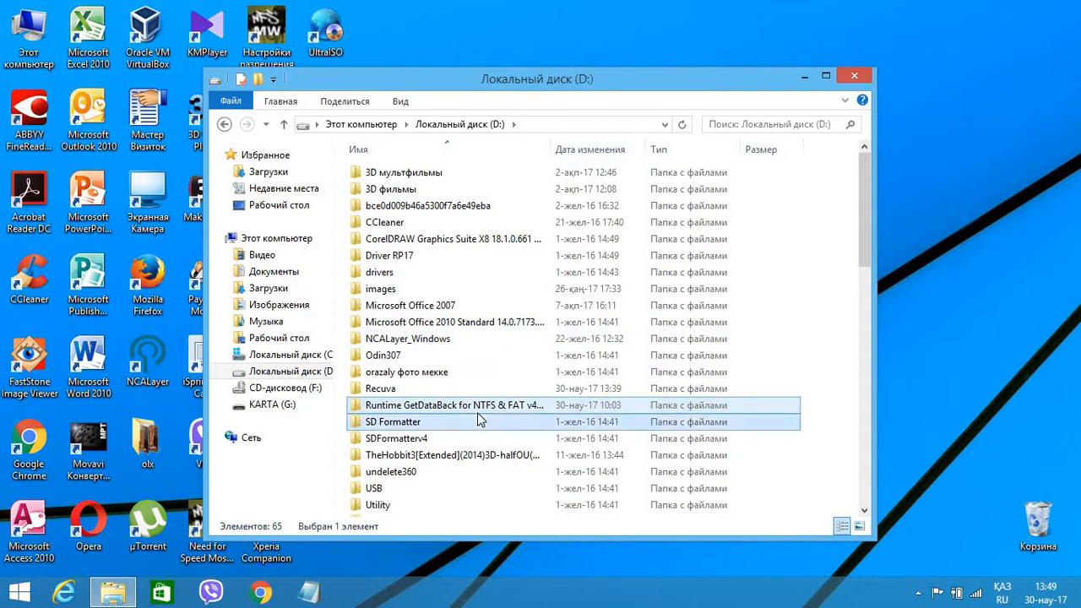
{"action": "key", "text": "Down"}
{"action": "key", "text": "Down"}
{"action": "key", "text": "Down"}
{"action": "key", "text": "Down"}
{"action": "key", "text": "Down"}
{"action": "key", "text": "Down"}
{"action": "key", "text": "Down"}
{"action": "key", "text": "Down"}
{"action": "key", "text": "Down"}
{"action": "key", "text": "Down"}
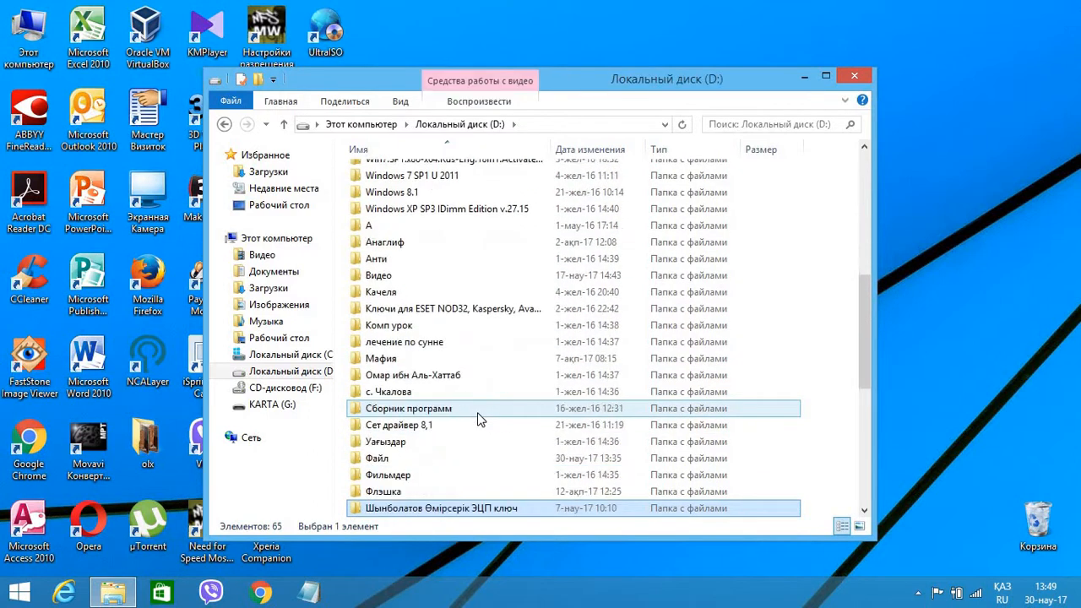
{"action": "key", "text": "Up"}
{"action": "key", "text": "Up"}
{"action": "key", "text": "Up"}
{"action": "key", "text": "Return"}
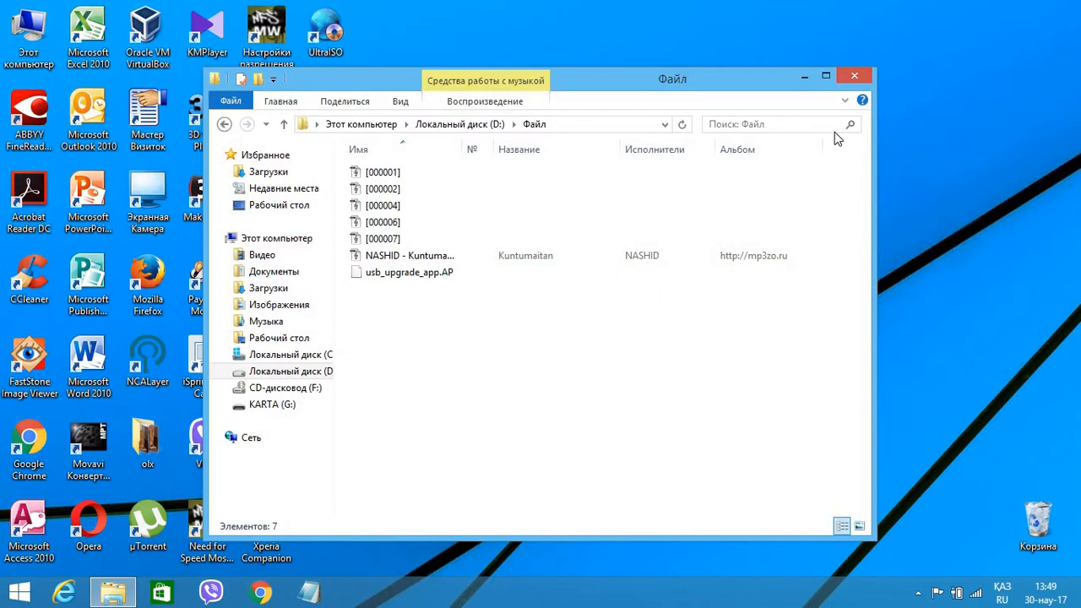
{"action": "left_click", "coordinate": [854, 77]}
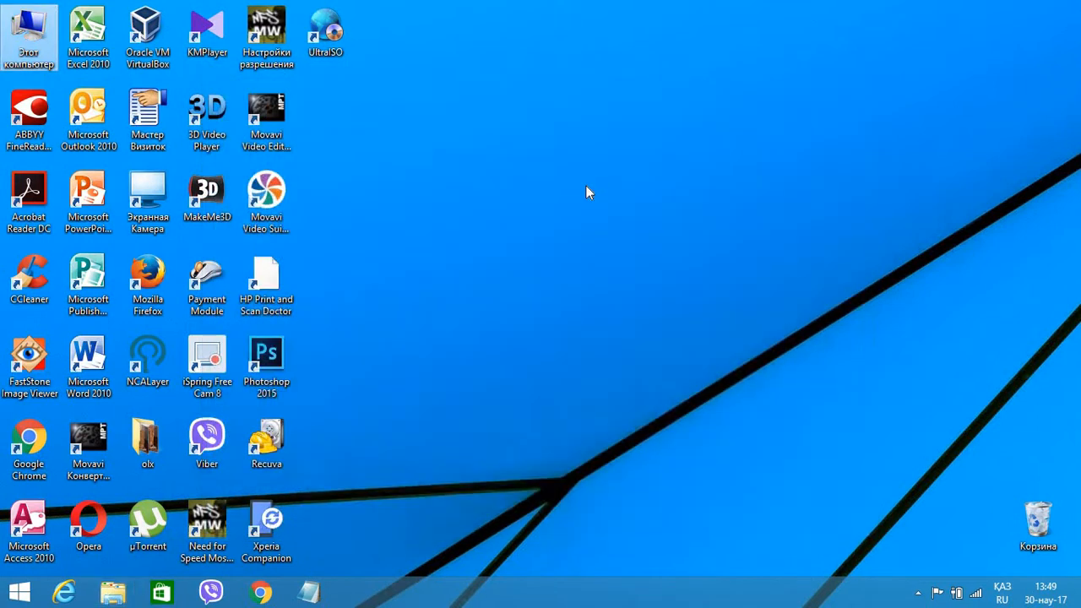